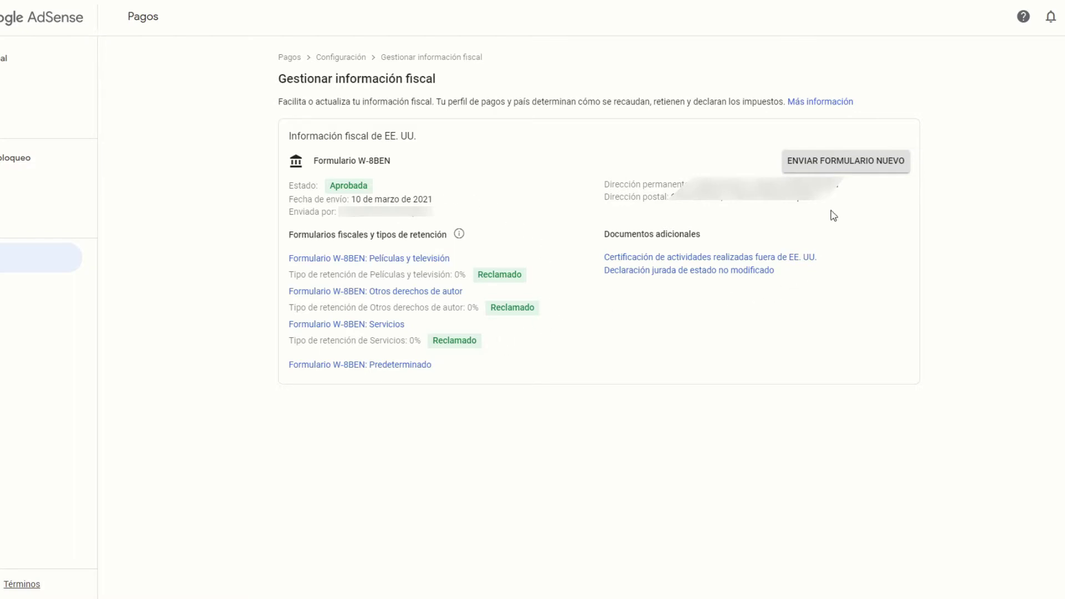
# - Start a new US tax information form and verify the account identity by entering the account password
pyautogui.click(847, 166)
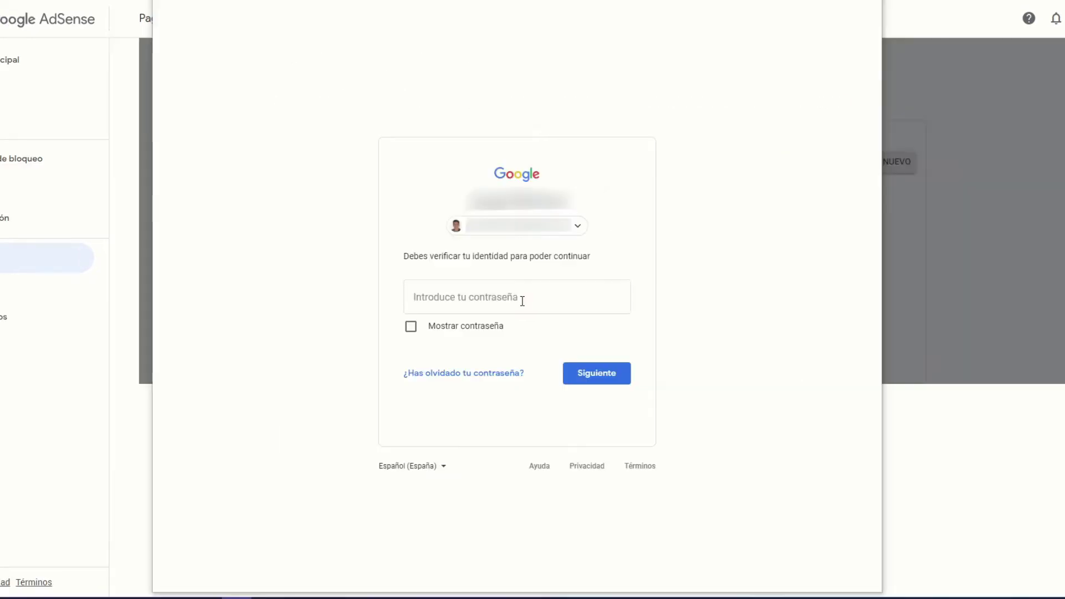
pyautogui.click(513, 301)
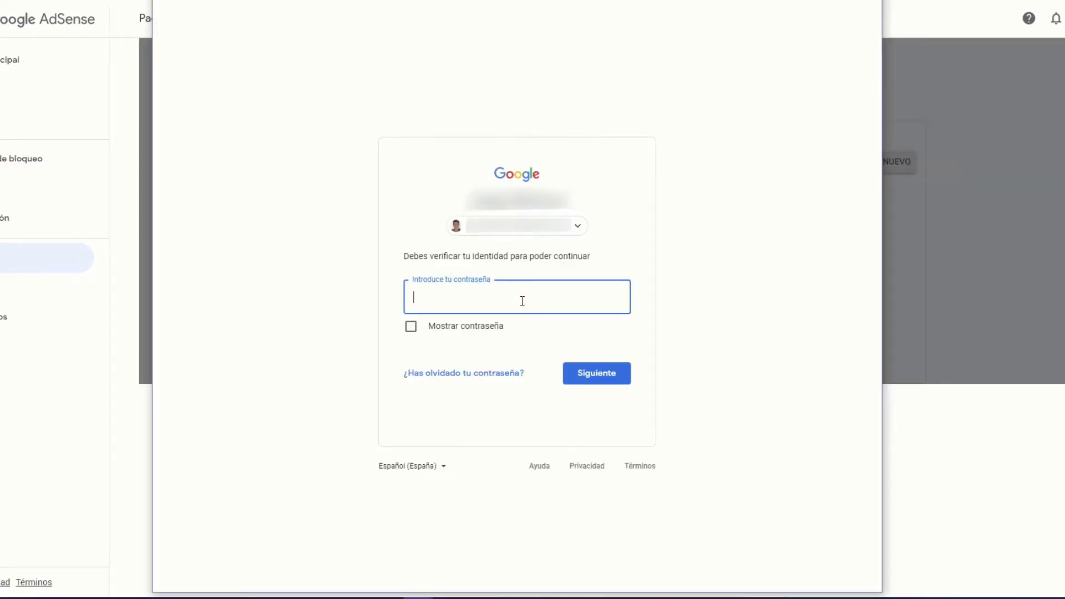
pyautogui.press('Return')
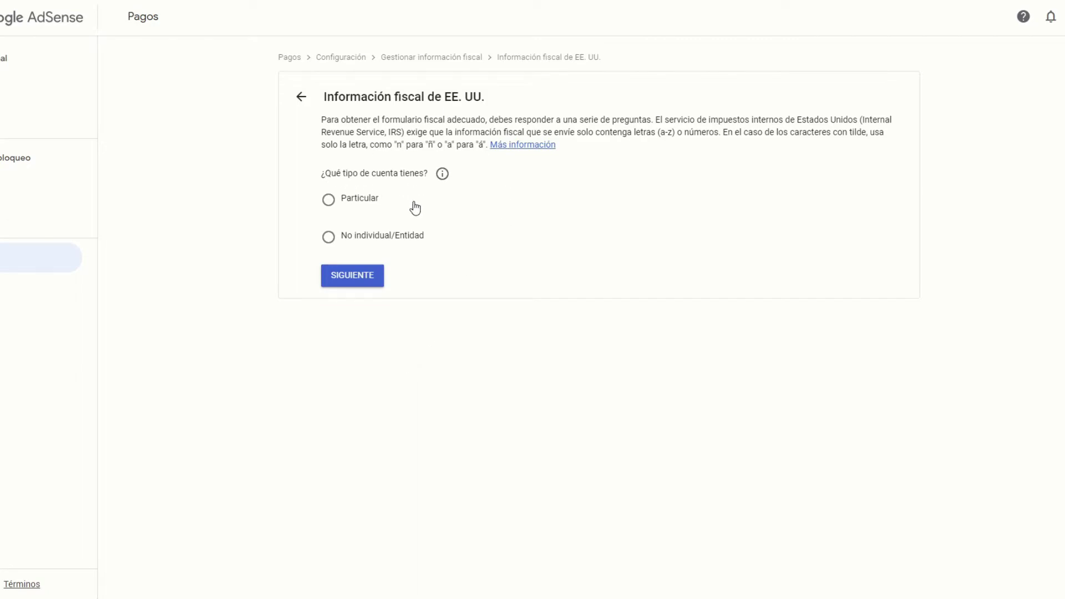
# - Declare a Particular account that is not a US citizen or resident, choose form W-8BEN and proceed to it
pyautogui.click(358, 208)
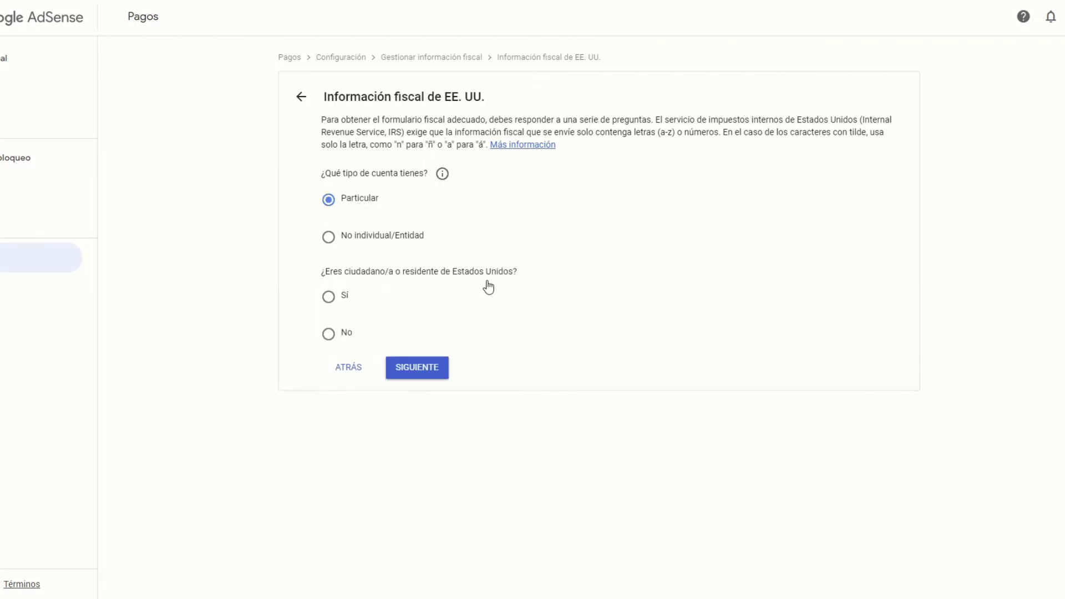
pyautogui.click(327, 338)
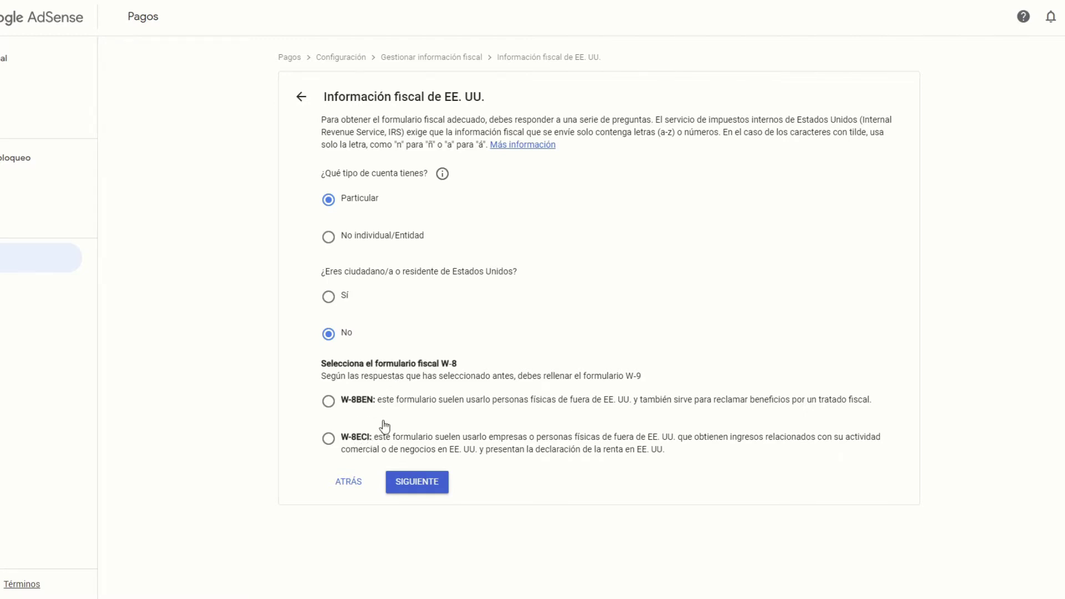
pyautogui.click(327, 407)
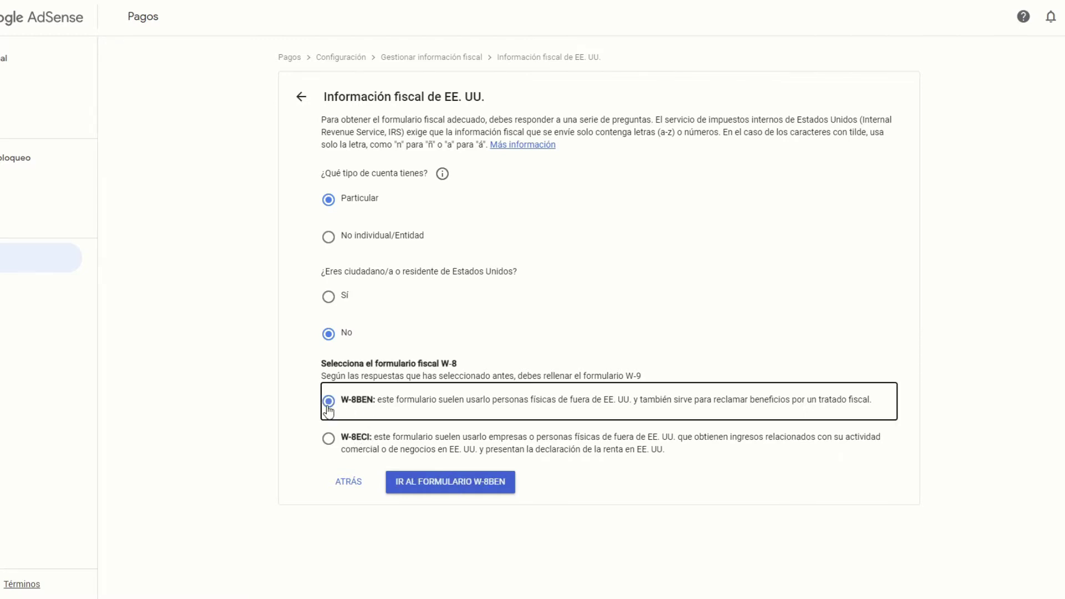
pyautogui.click(457, 491)
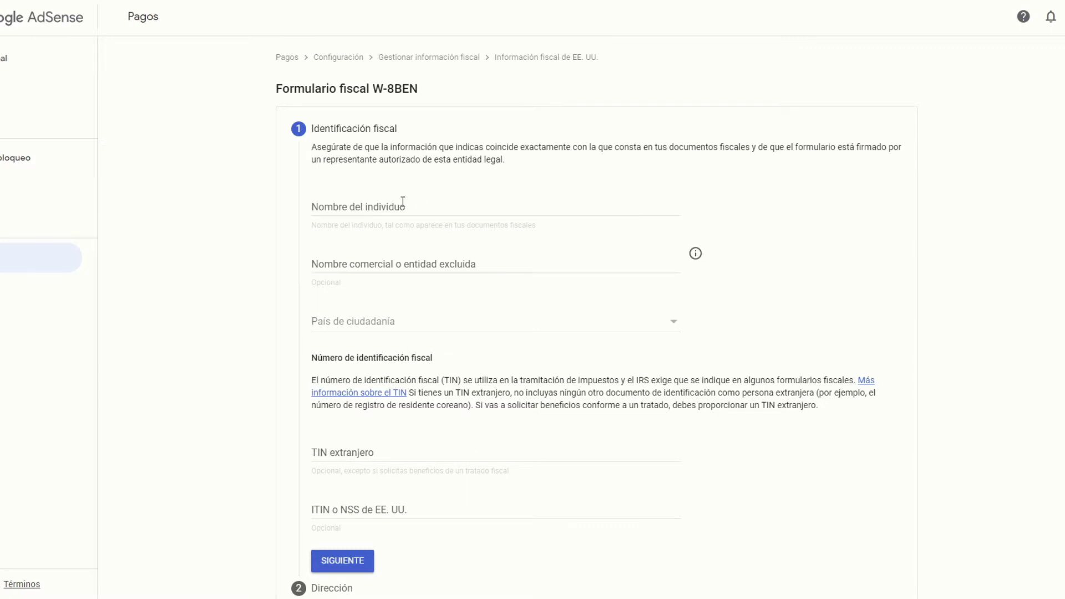
# - Fill in the individual's name, set the country of citizenship to España, leave the foreign TIN blank and continue to the address section
pyautogui.click(385, 207)
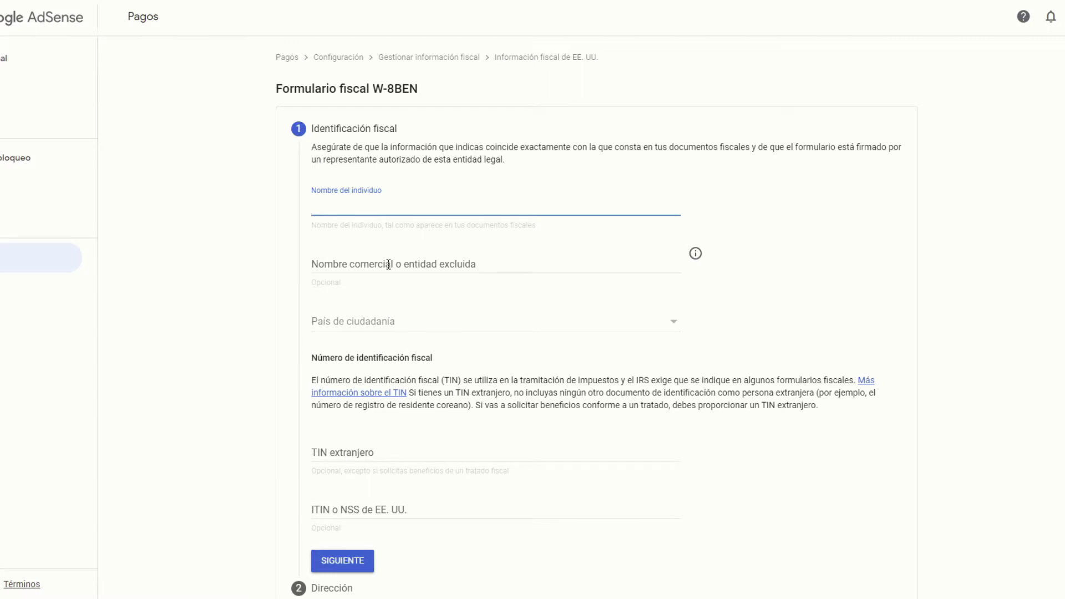
pyautogui.click(405, 329)
pyautogui.click(374, 338)
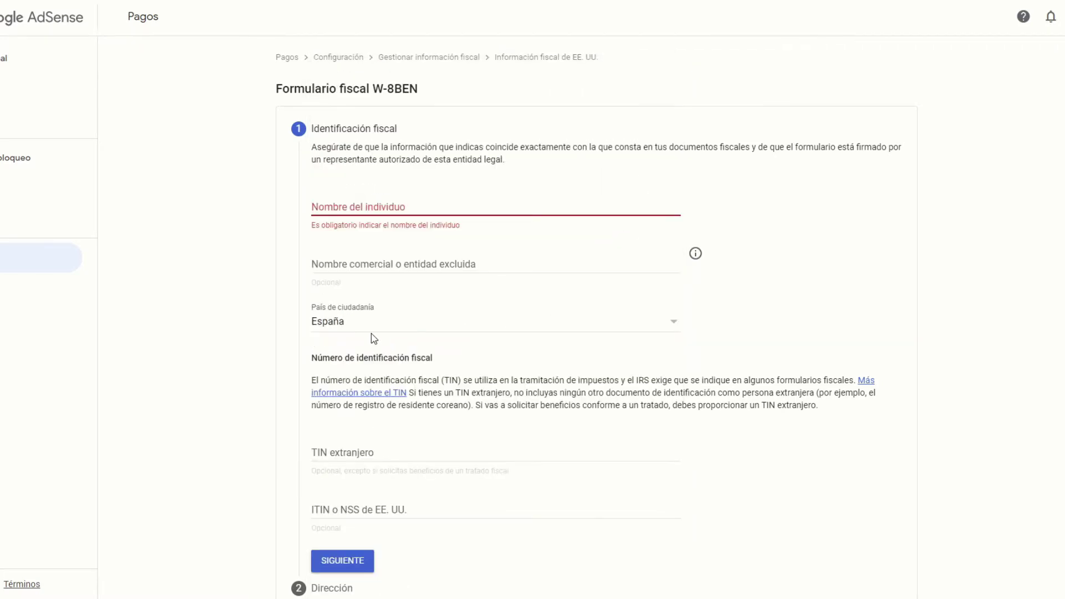
pyautogui.scroll(-2, 440, 369)
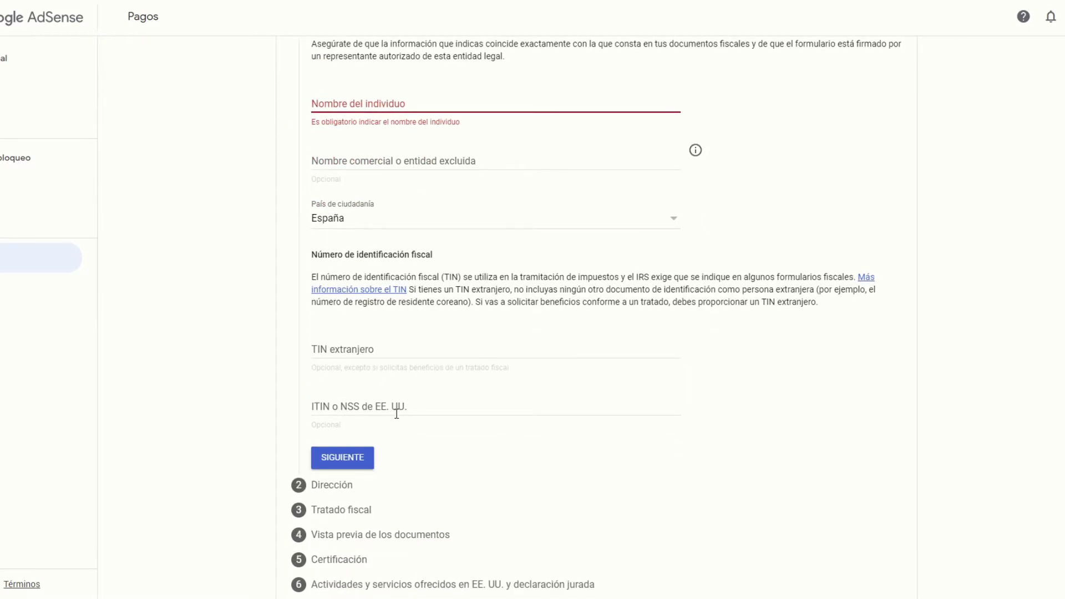
pyautogui.click(369, 352)
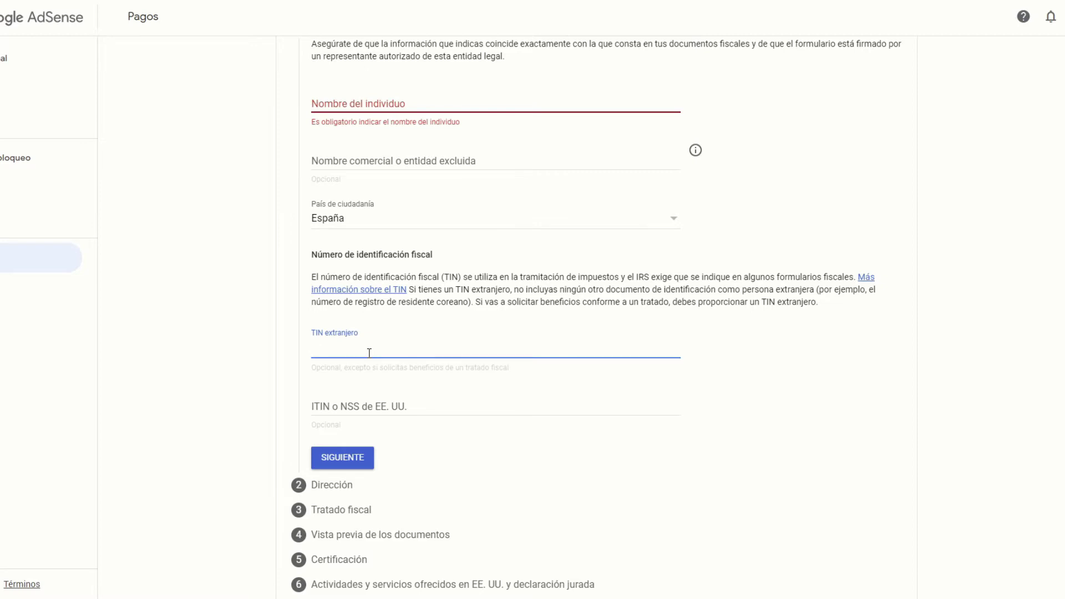
pyautogui.click(355, 460)
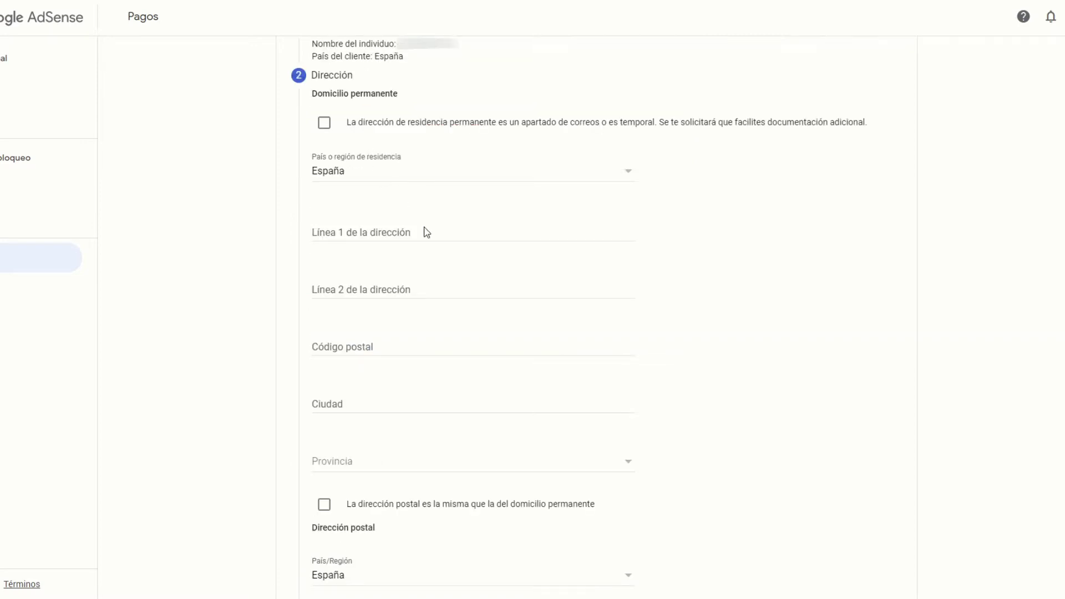
# - Fill in the permanent residence address, mark the postal address as the same, and continue to the tax treaty section
pyautogui.click(396, 235)
pyautogui.click(401, 289)
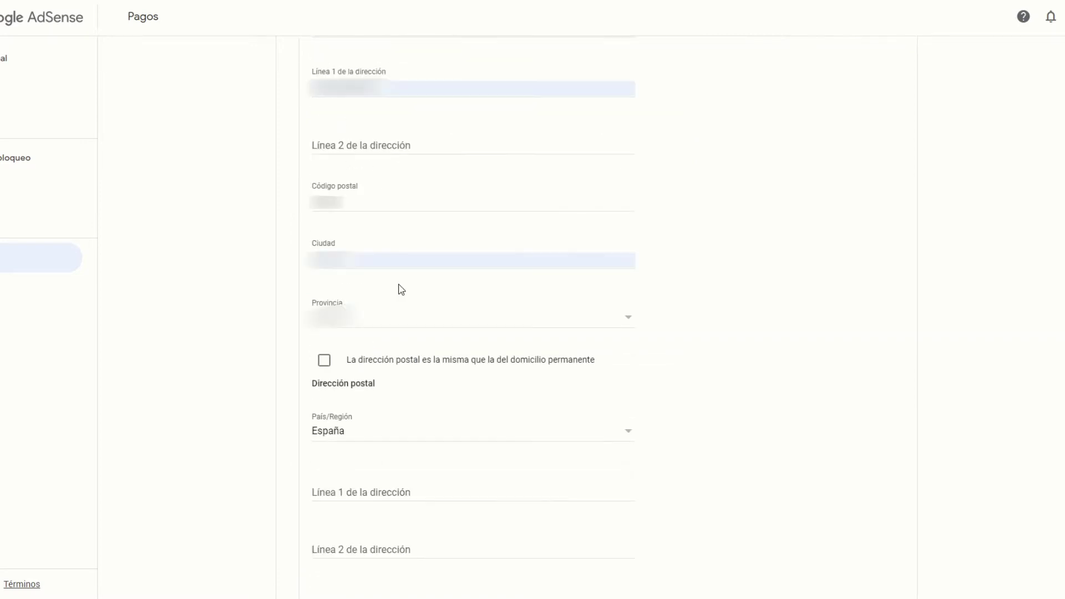
pyautogui.click(325, 362)
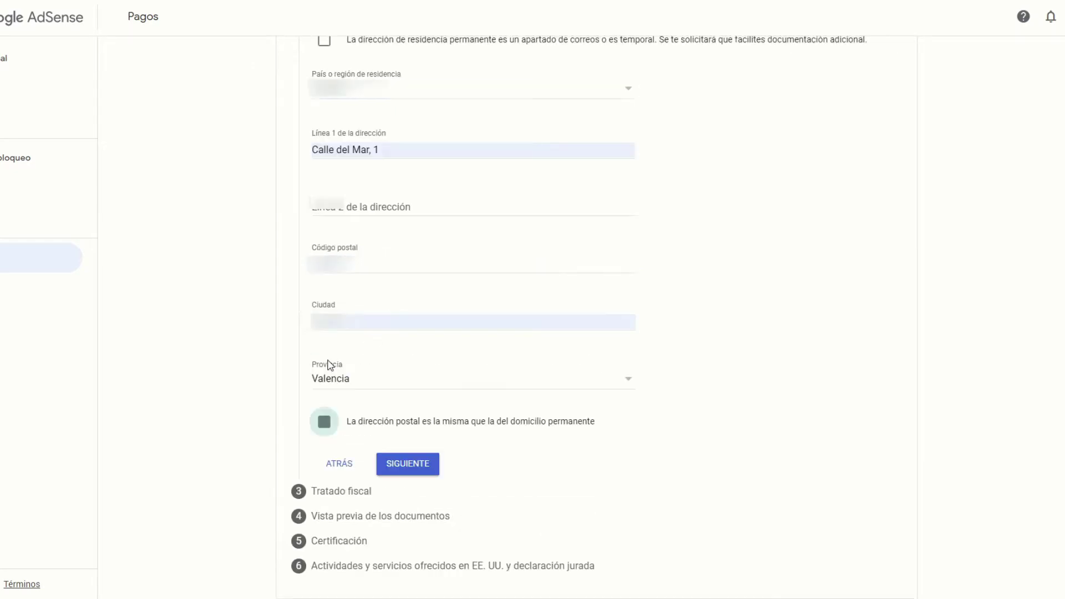
pyautogui.click(412, 471)
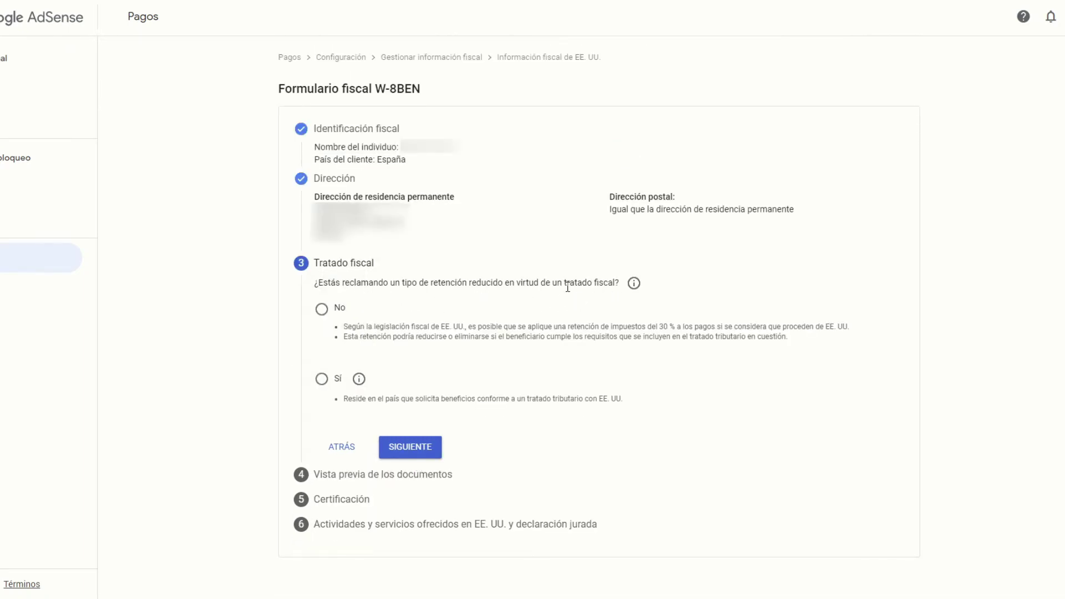
# - Claim a reduced withholding rate under a tax treaty, choosing España as the country and confirming residence there
pyautogui.click(322, 379)
pyautogui.scroll(-1, 545, 446)
pyautogui.click(545, 447)
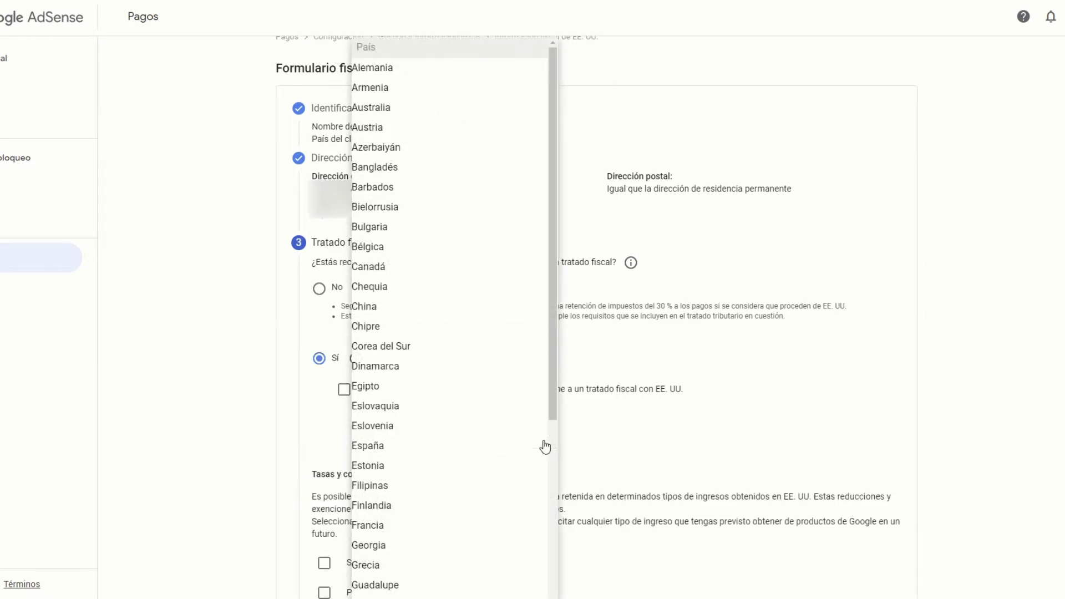
pyautogui.scroll(-3, 499, 340)
pyautogui.scroll(-8, 500, 337)
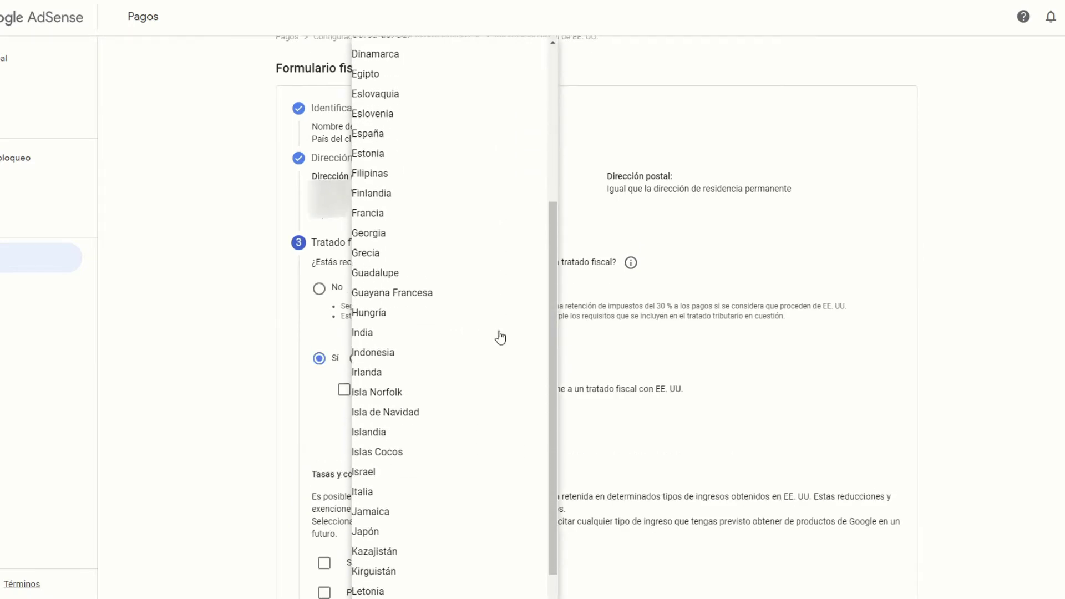
pyautogui.scroll(-2, 501, 337)
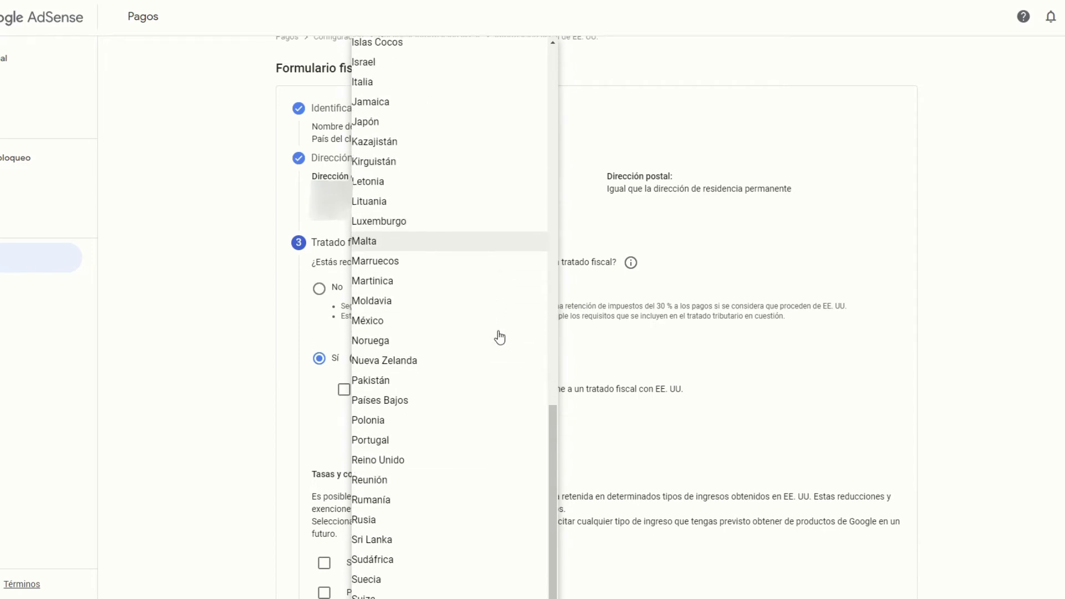
pyautogui.scroll(8, 498, 338)
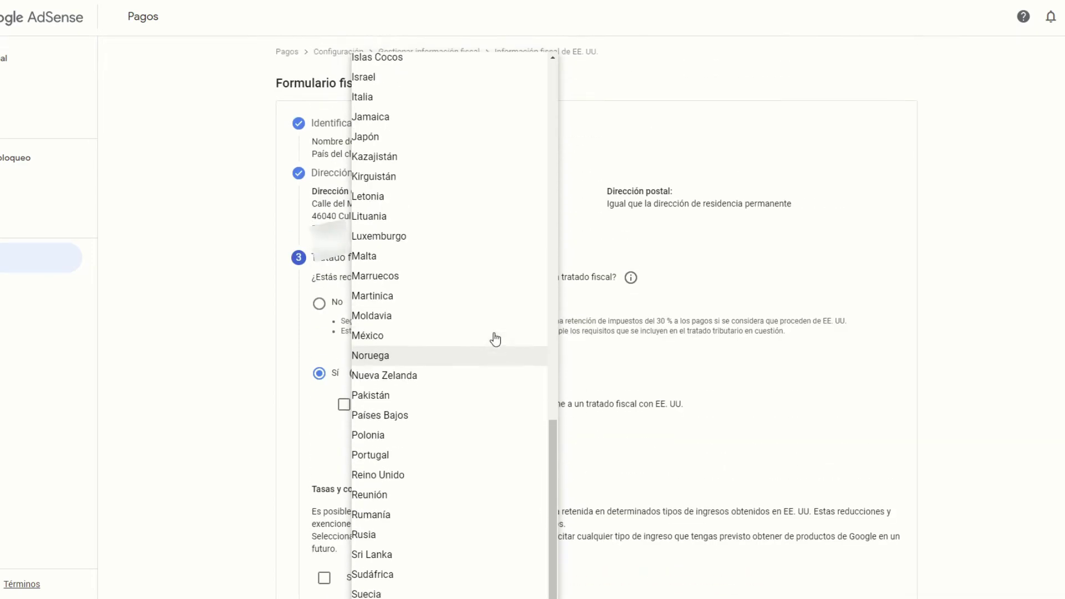
pyautogui.scroll(1, 471, 313)
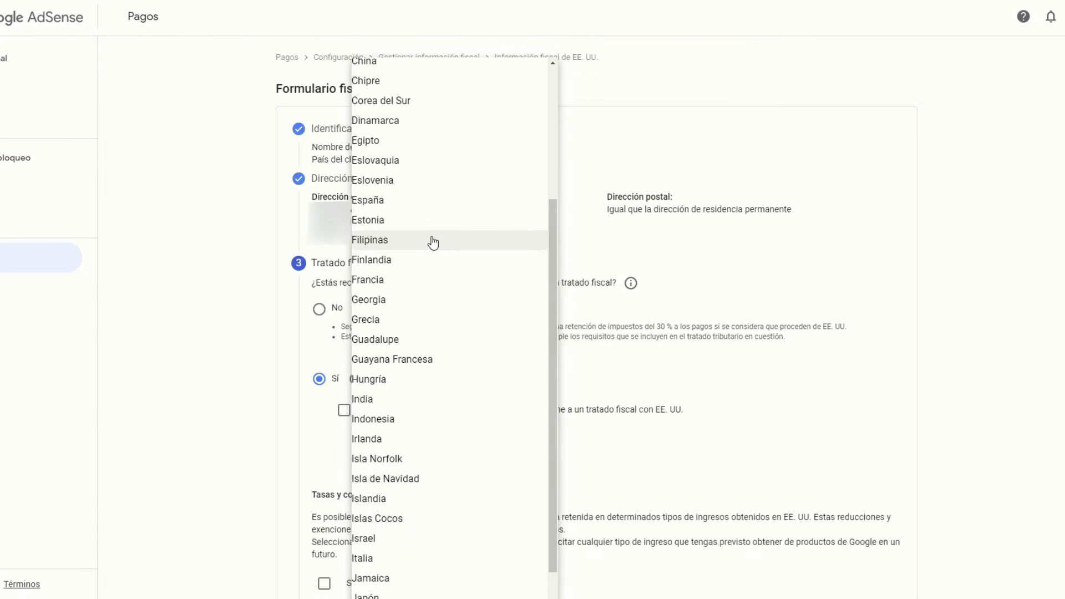
pyautogui.click(416, 204)
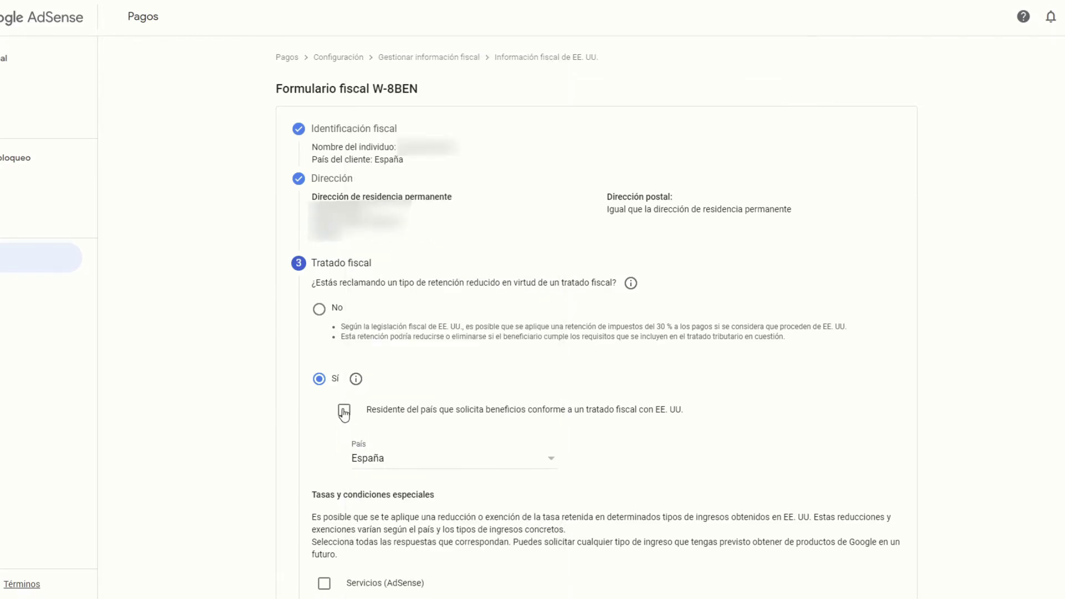
pyautogui.click(344, 411)
# - Claim Servicios (AdSense) under Artículo 7, párrafo 1 at 0 % (tipo reducido) and confirm that the treaty terms are met
pyautogui.scroll(-3, 287, 408)
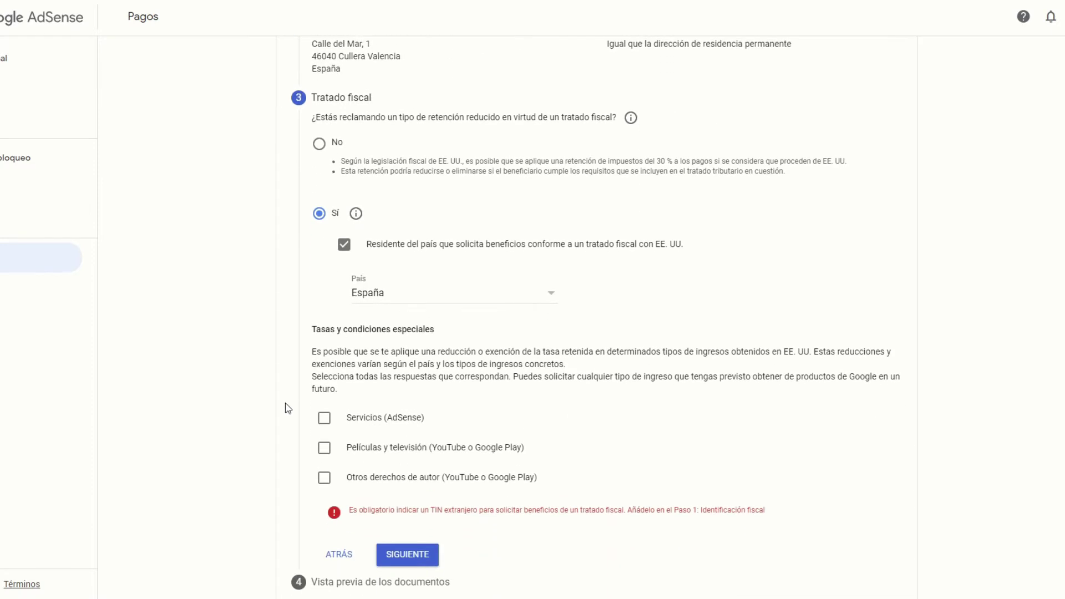
pyautogui.scroll(-1, 288, 409)
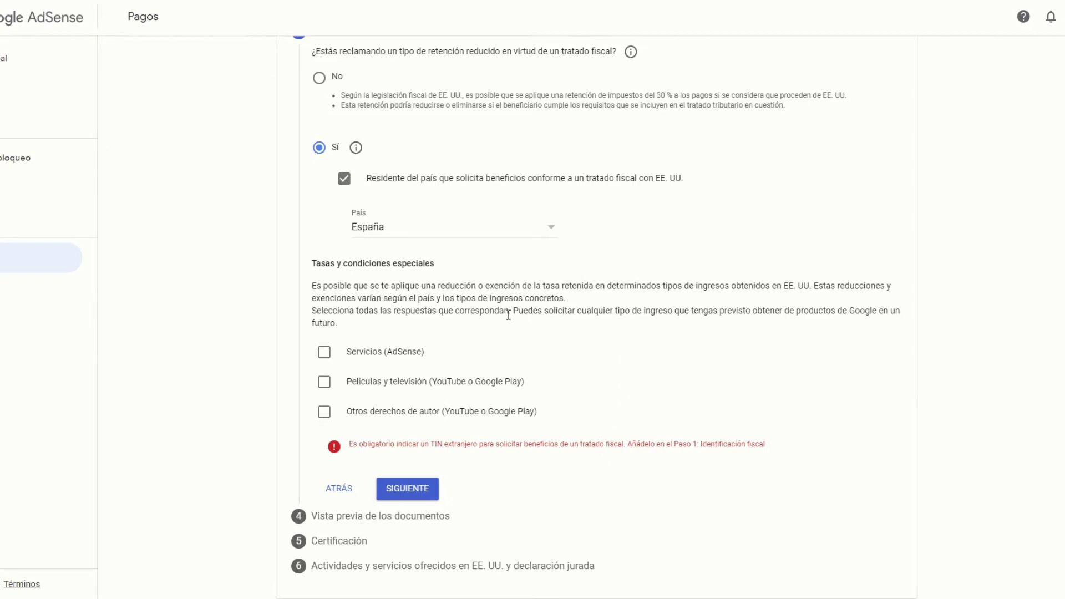
pyautogui.click(326, 355)
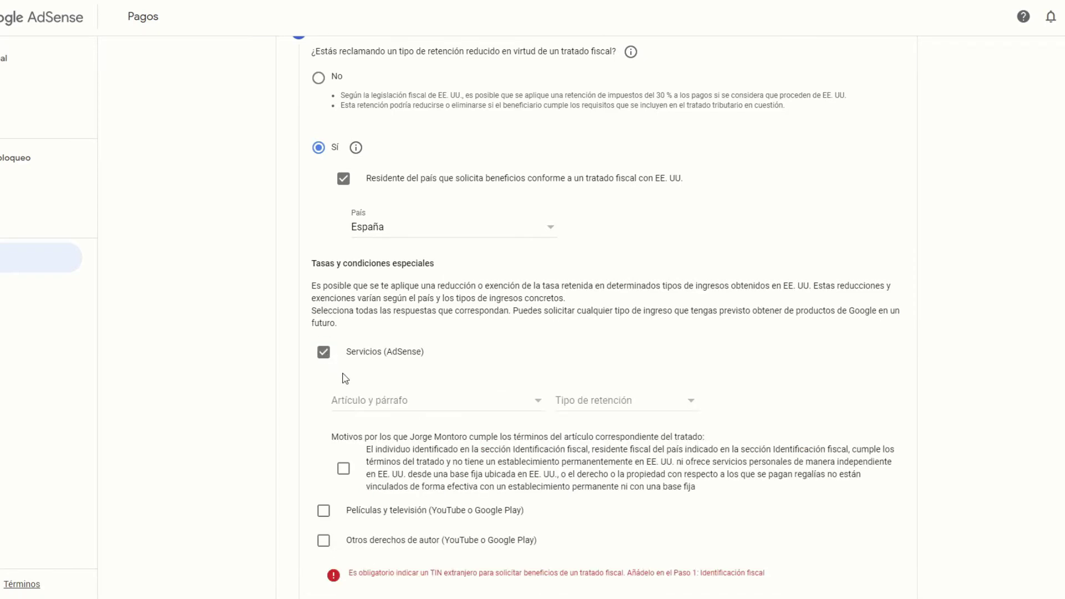
pyautogui.click(404, 403)
pyautogui.click(409, 420)
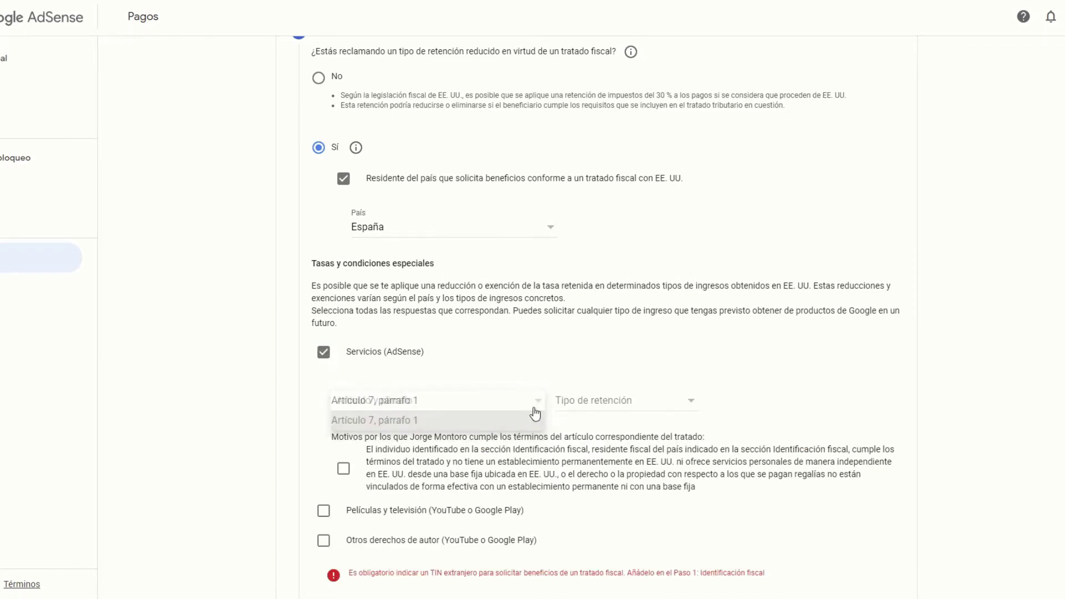
pyautogui.click(613, 401)
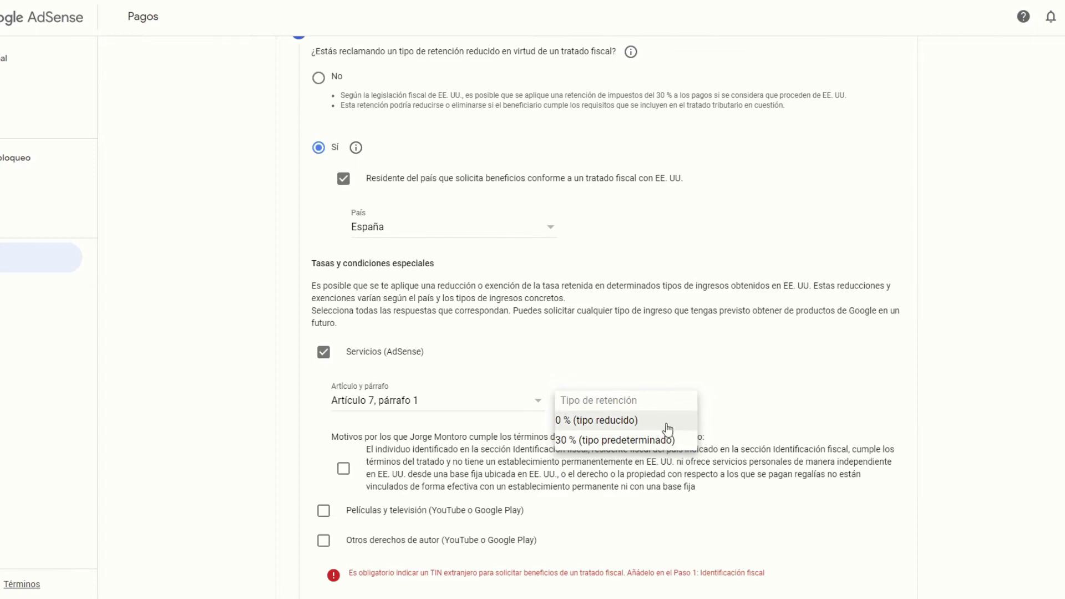
pyautogui.click(638, 424)
pyautogui.click(343, 468)
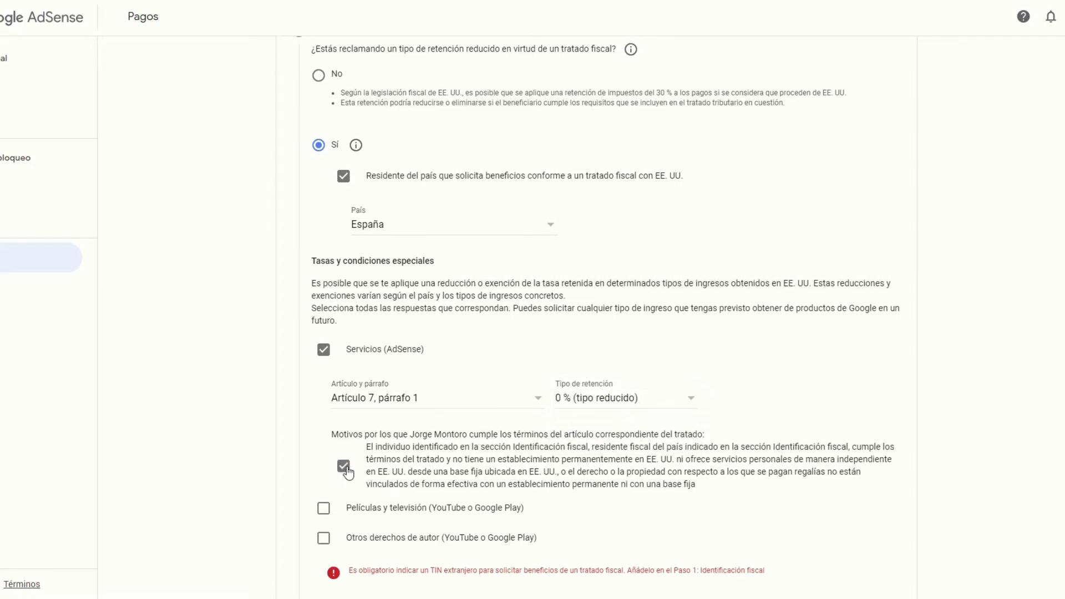
# - Claim Películas y televisión under Artículo 12, párrafo 2 at 0 % (tipo reducido) and confirm that the treaty terms are met
pyautogui.scroll(-1, 351, 473)
pyautogui.click(324, 469)
pyautogui.scroll(-1, 416, 426)
pyautogui.click(423, 454)
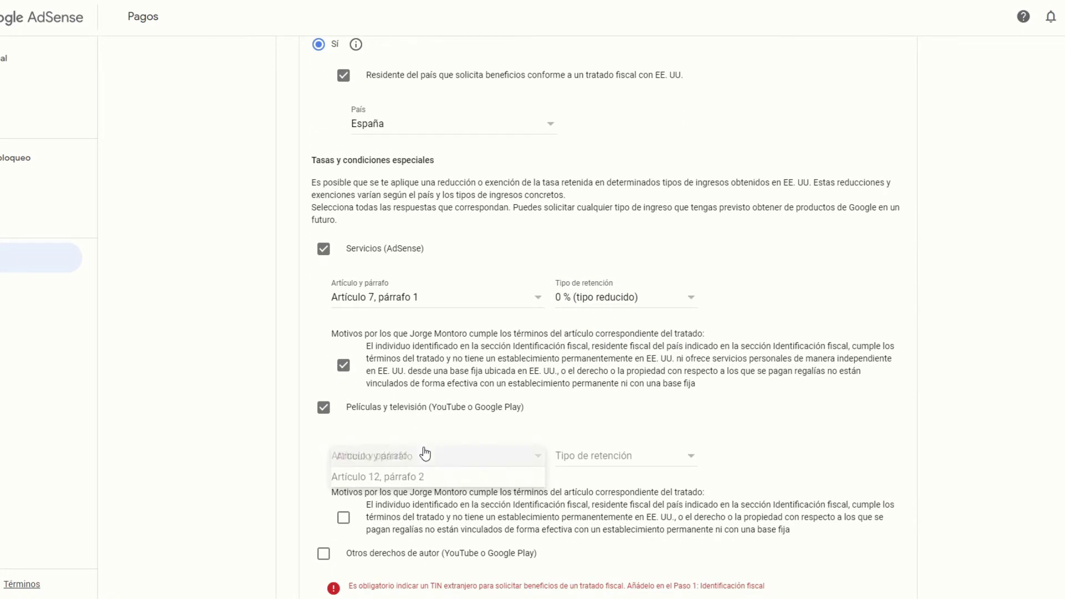
pyautogui.click(410, 473)
pyautogui.click(595, 458)
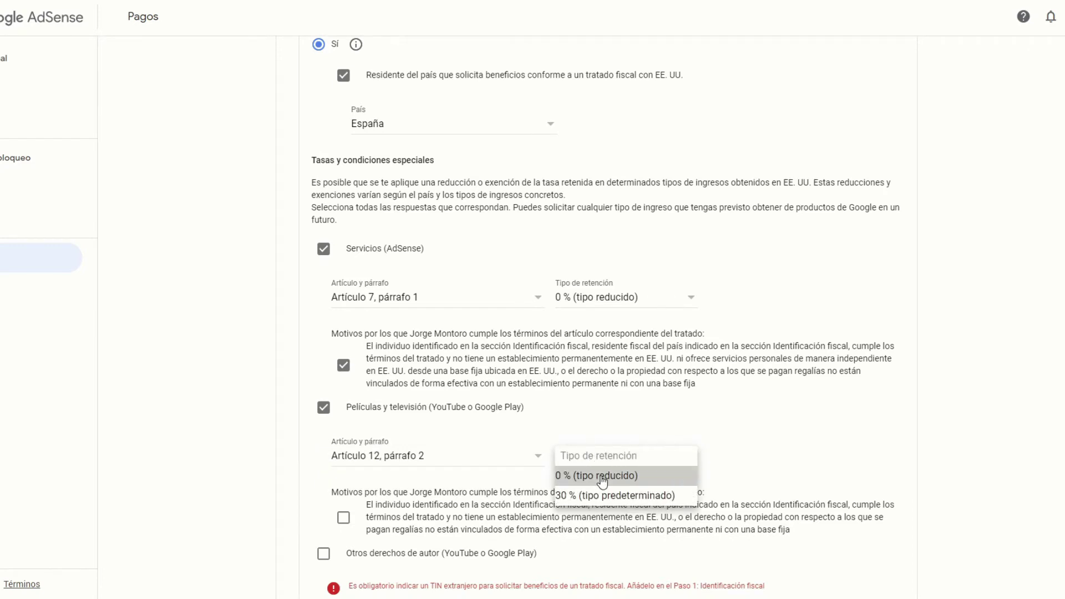
pyautogui.click(602, 474)
pyautogui.click(344, 518)
# - Claim Otros derechos de autor under Artículo 12, párrafo 2 at 0 % (tipo reducido) and confirm that the treaty terms are met
pyautogui.scroll(-1, 327, 511)
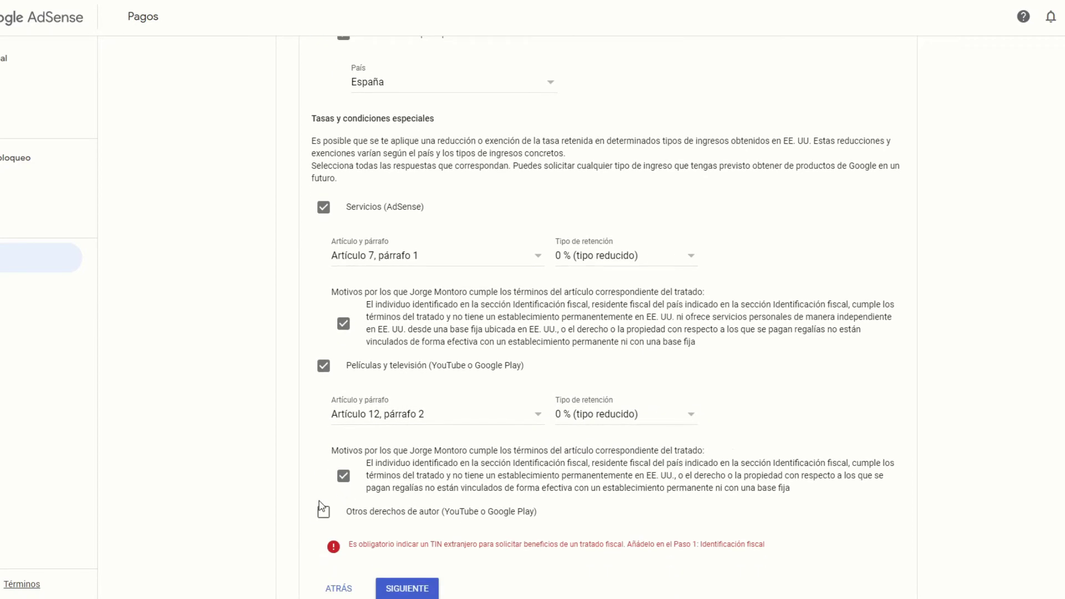
pyautogui.click(322, 508)
pyautogui.scroll(-2, 433, 438)
pyautogui.click(435, 482)
pyautogui.click(410, 499)
pyautogui.click(594, 478)
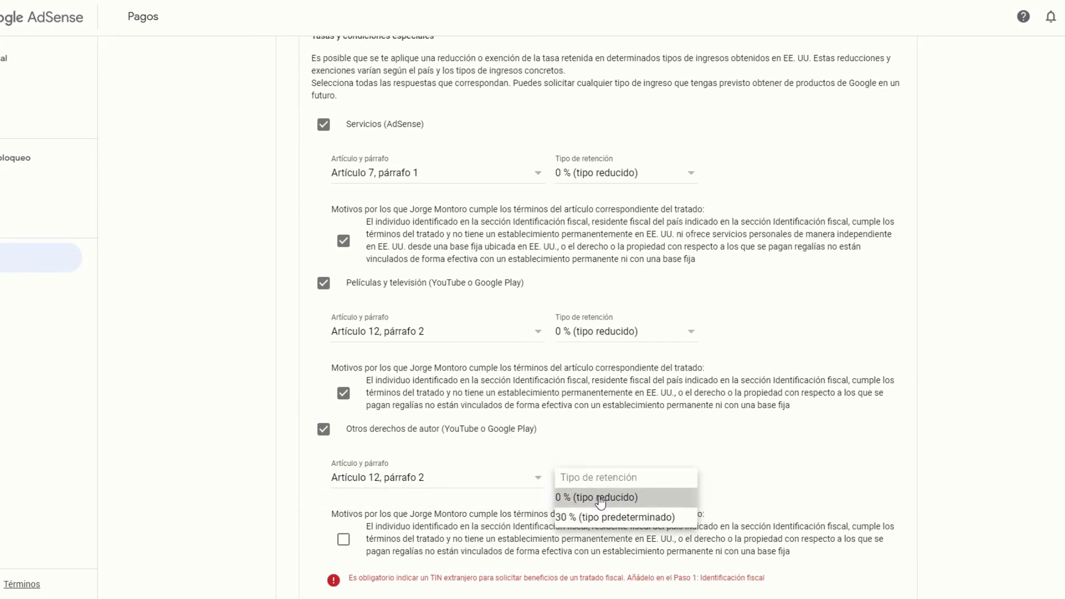
pyautogui.click(602, 495)
pyautogui.scroll(-2, 372, 465)
pyautogui.click(344, 457)
# - Go back to the tax identification section, enter the foreign taxpayer identification number and continue
pyautogui.scroll(-1, 389, 466)
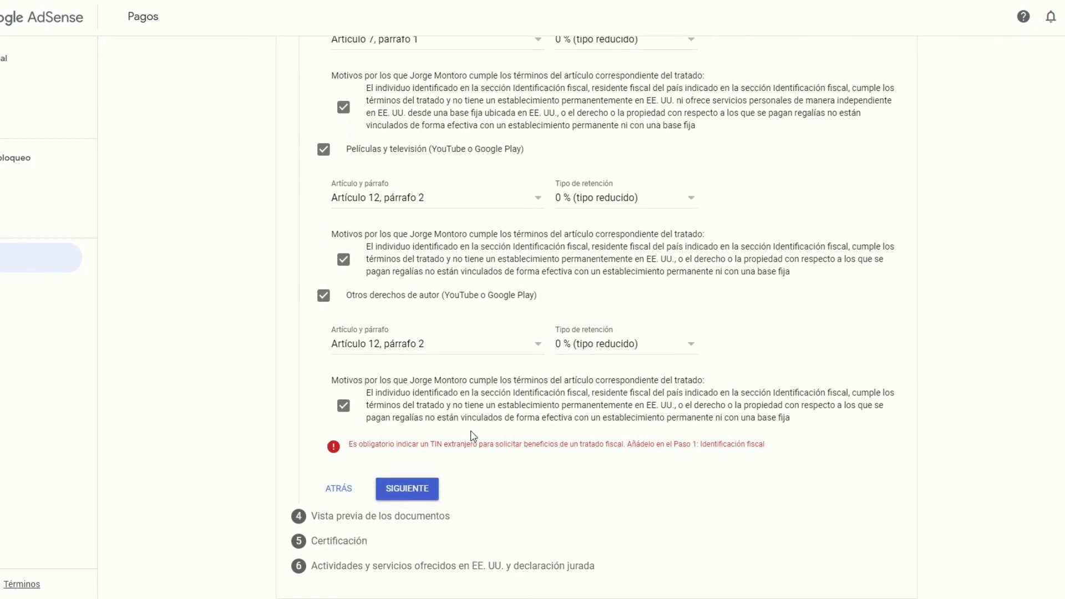
pyautogui.click(339, 489)
pyautogui.click(357, 306)
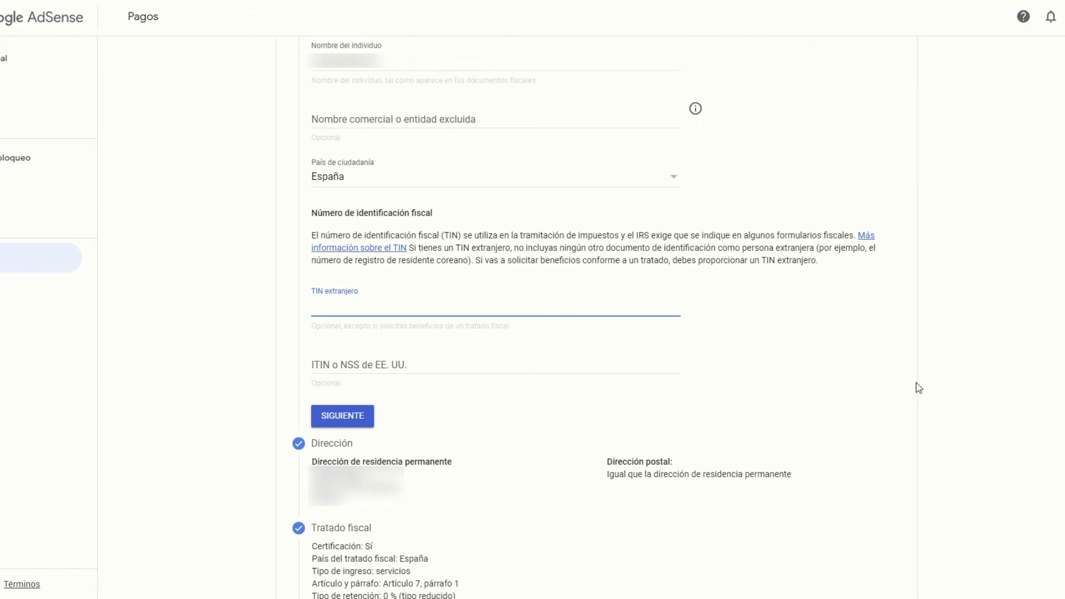
pyautogui.hotkey('ctrl', 'v')
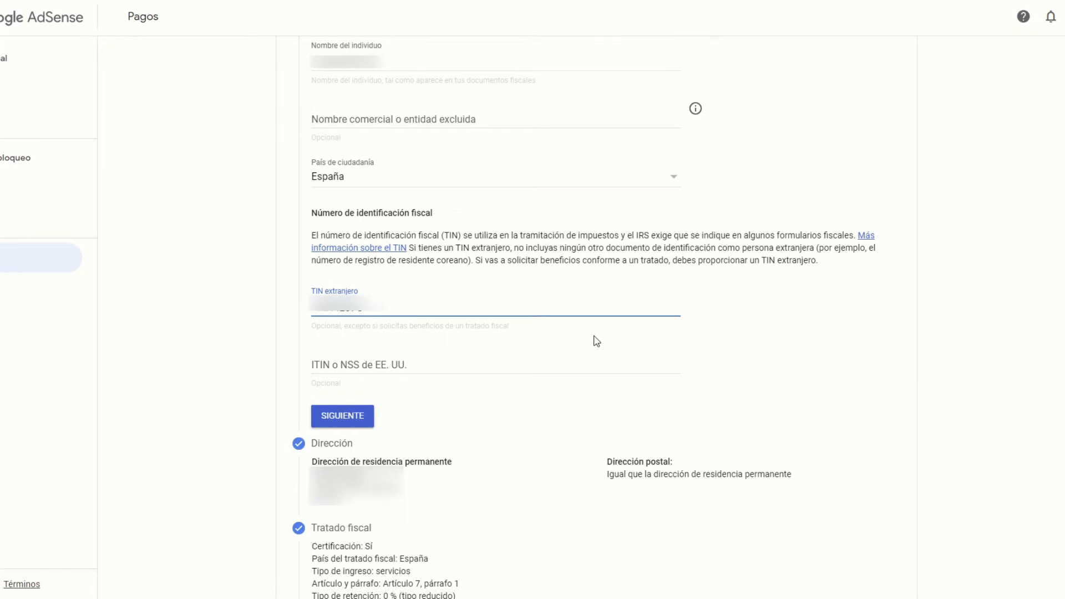
pyautogui.click(358, 425)
pyautogui.scroll(-5, 404, 476)
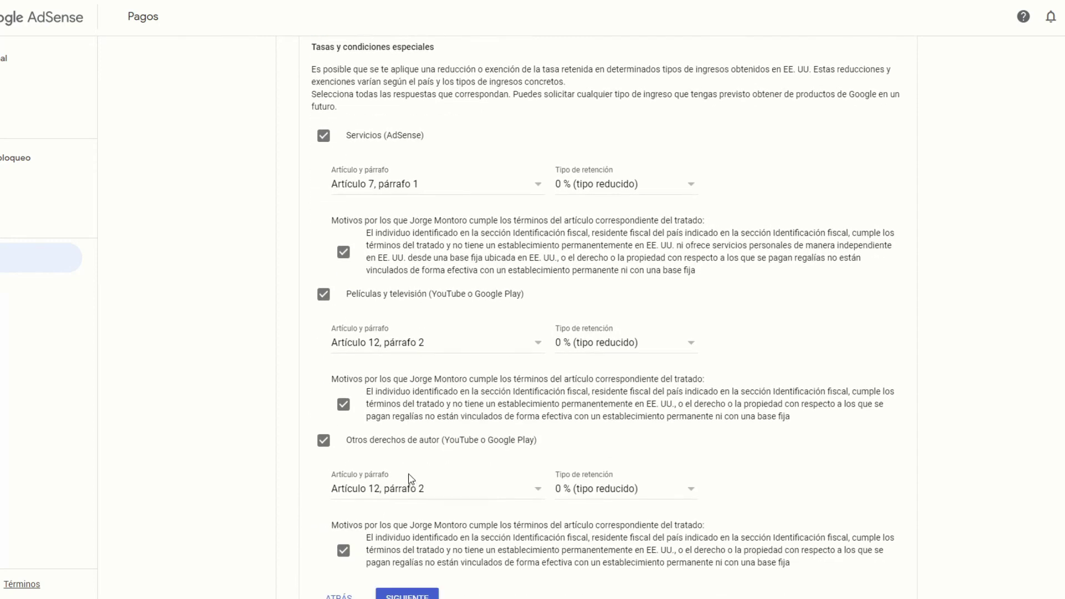
# - Confirm that the generated W-8BEN documents have been reviewed and certify the form as the person named in the signature section
pyautogui.scroll(-1, 409, 477)
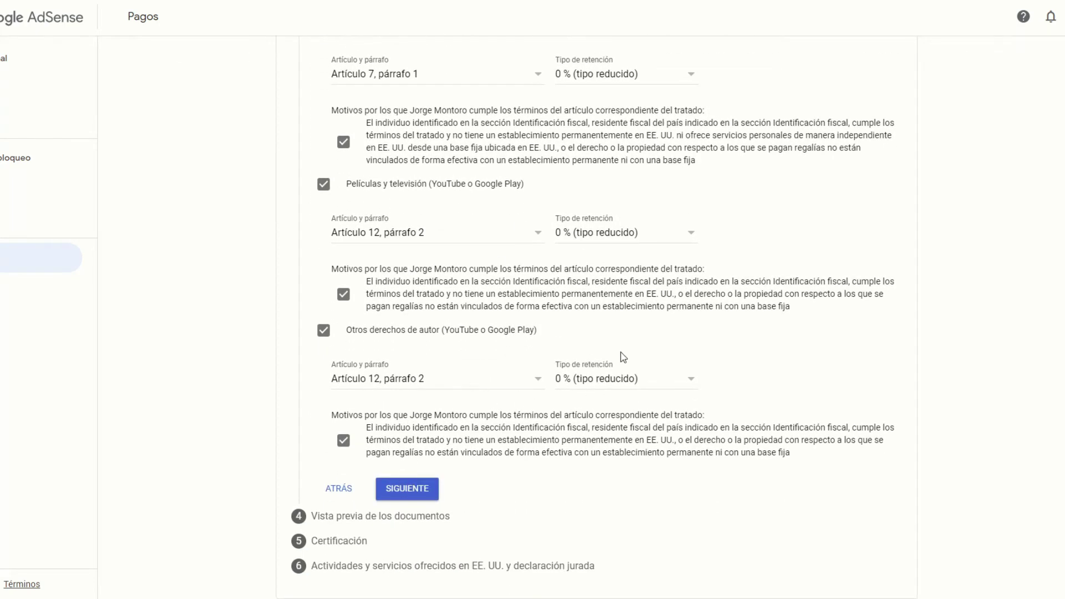
pyautogui.click(407, 497)
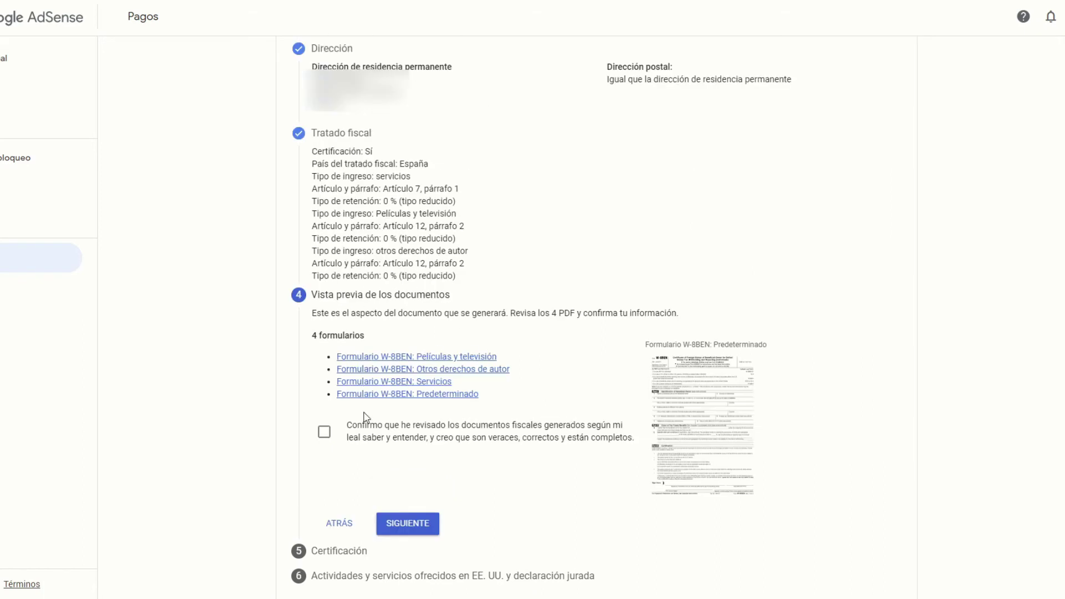
pyautogui.click(326, 437)
pyautogui.click(416, 534)
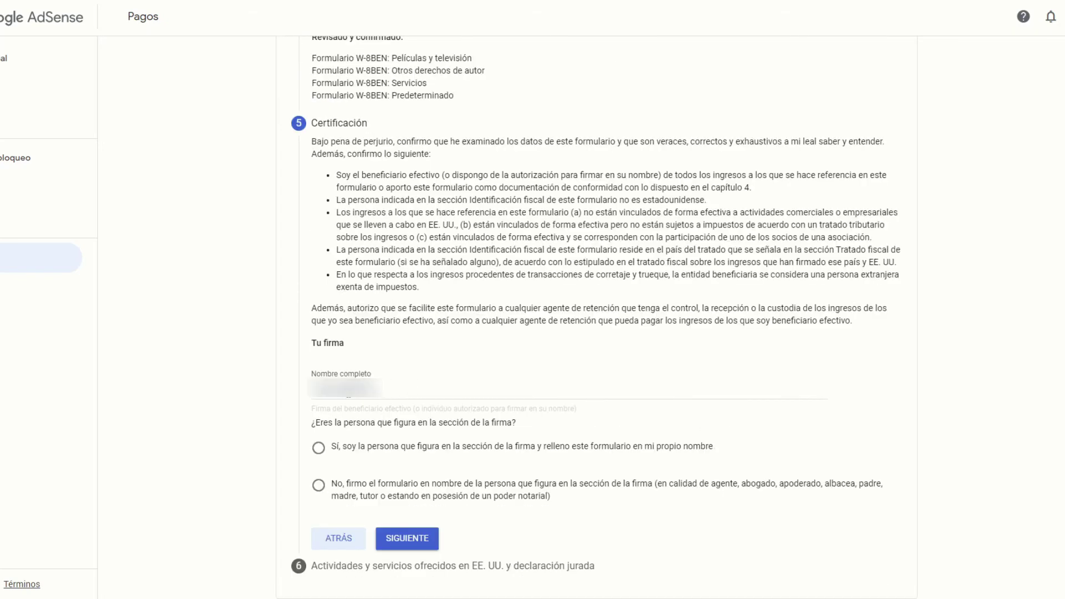
pyautogui.click(319, 449)
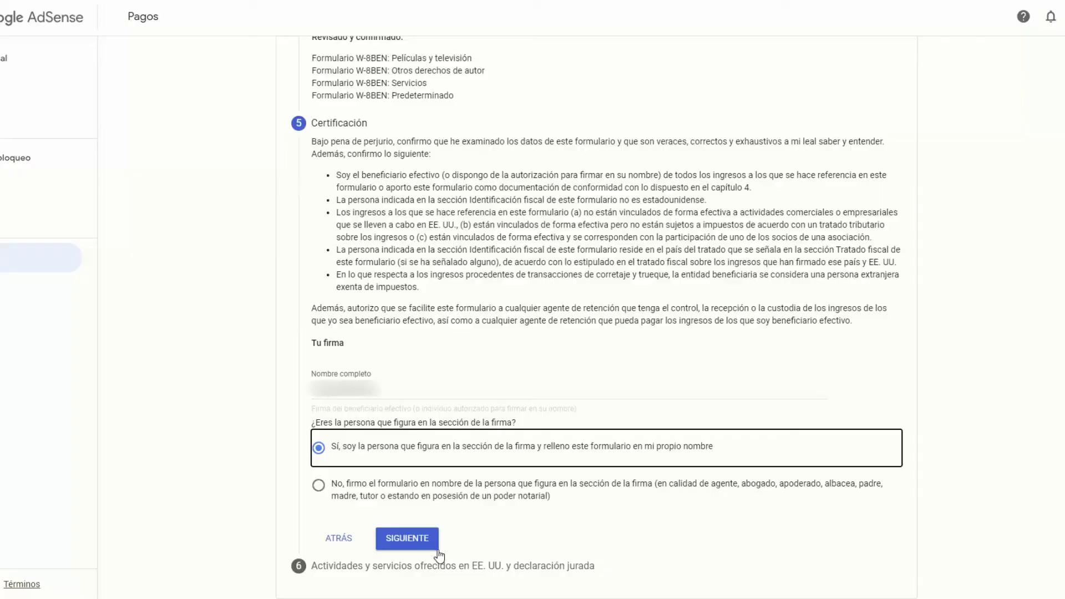
pyautogui.click(430, 547)
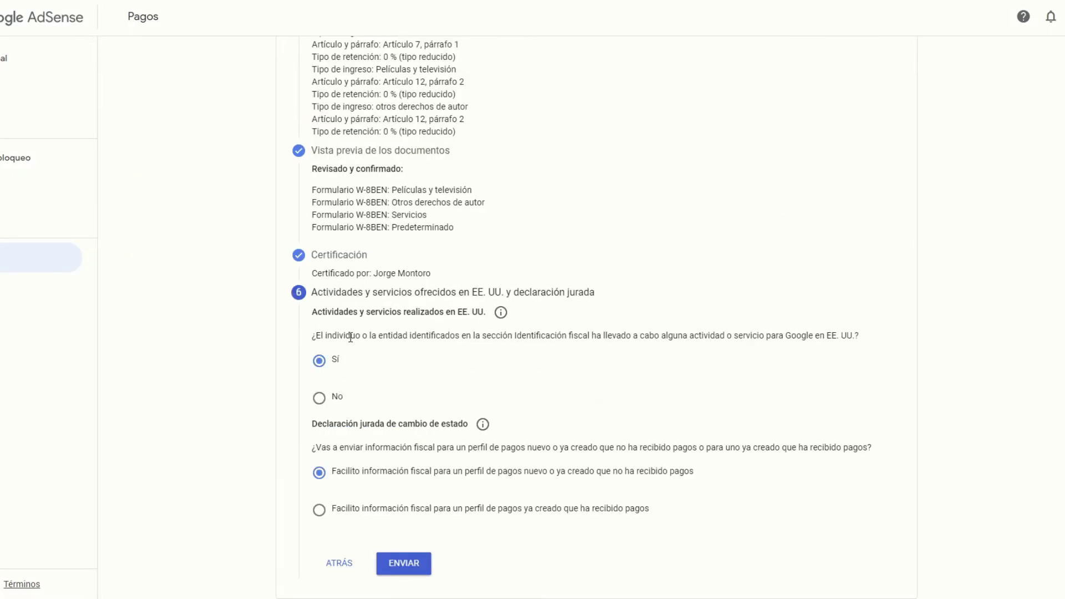
# - Answer Sí for activities performed in the US, declare an existing payments profile that has received payments, and submit the form
pyautogui.click(321, 361)
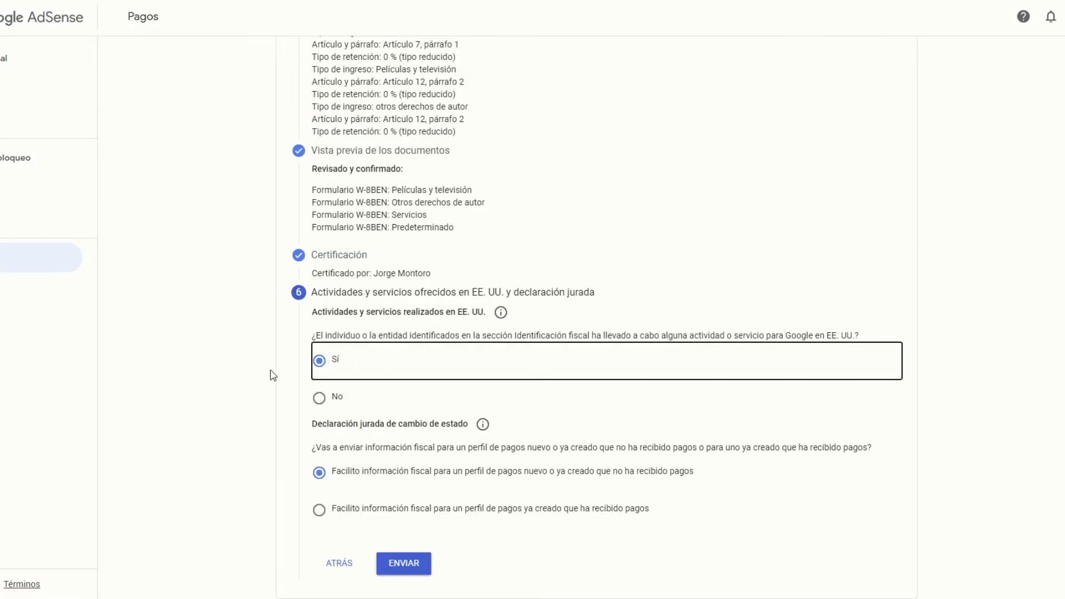
pyautogui.click(319, 475)
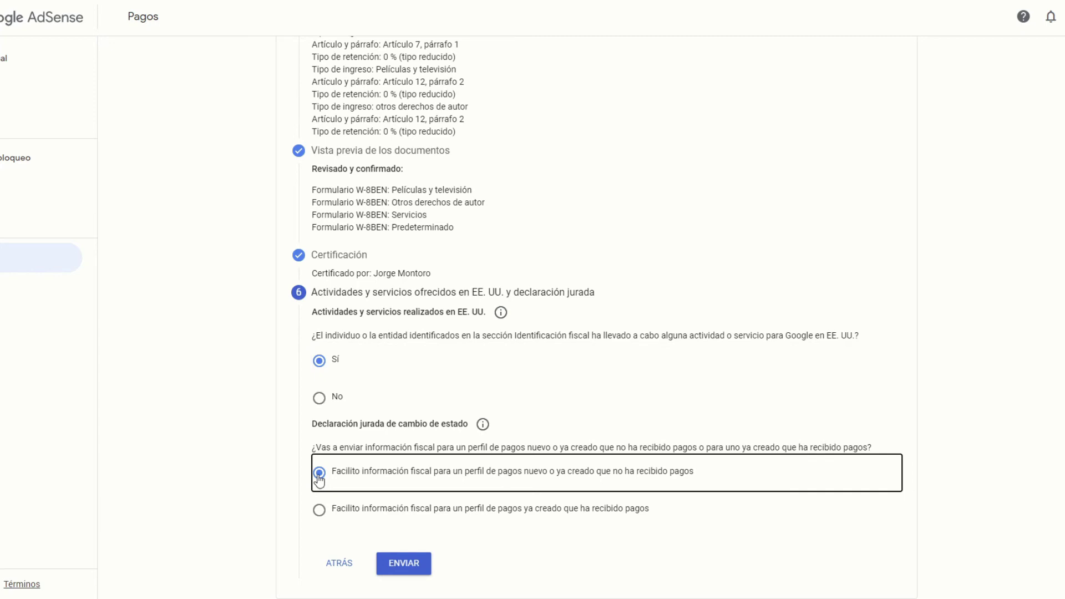
pyautogui.click(321, 511)
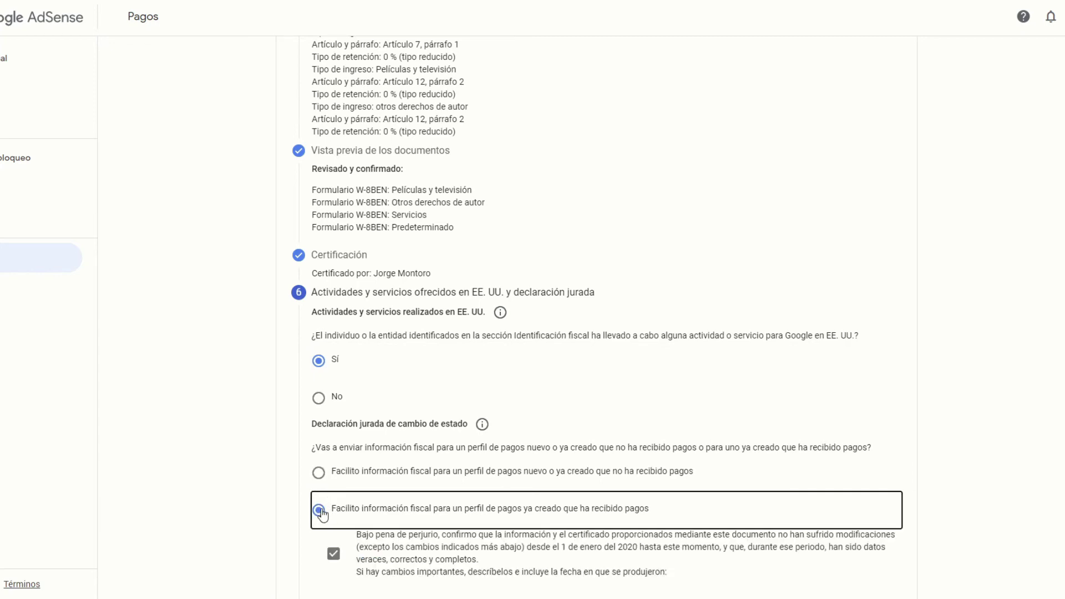
pyautogui.scroll(-2, 322, 515)
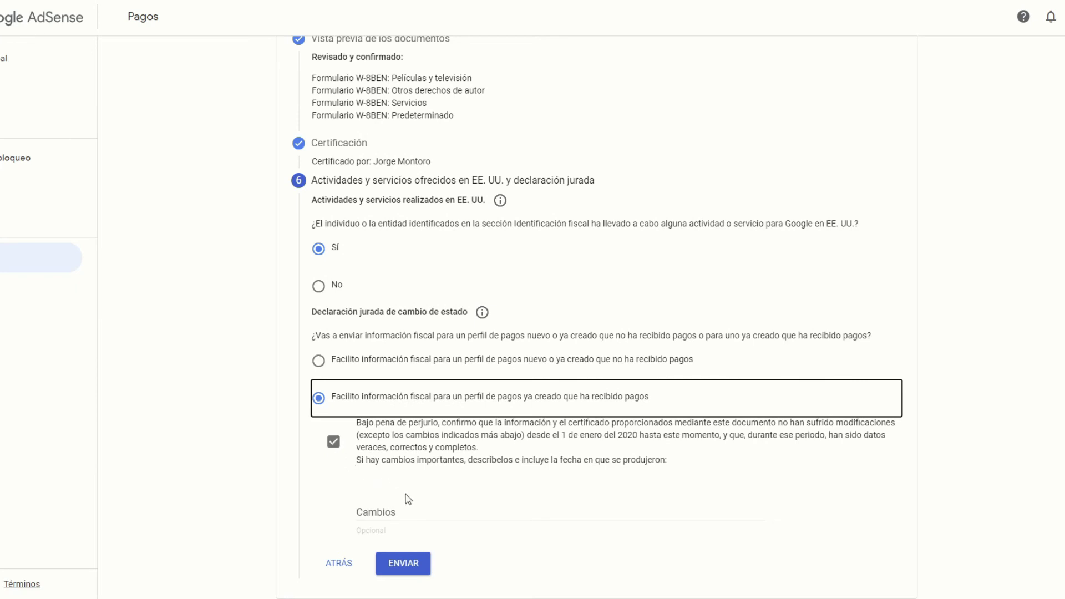
pyautogui.click(404, 563)
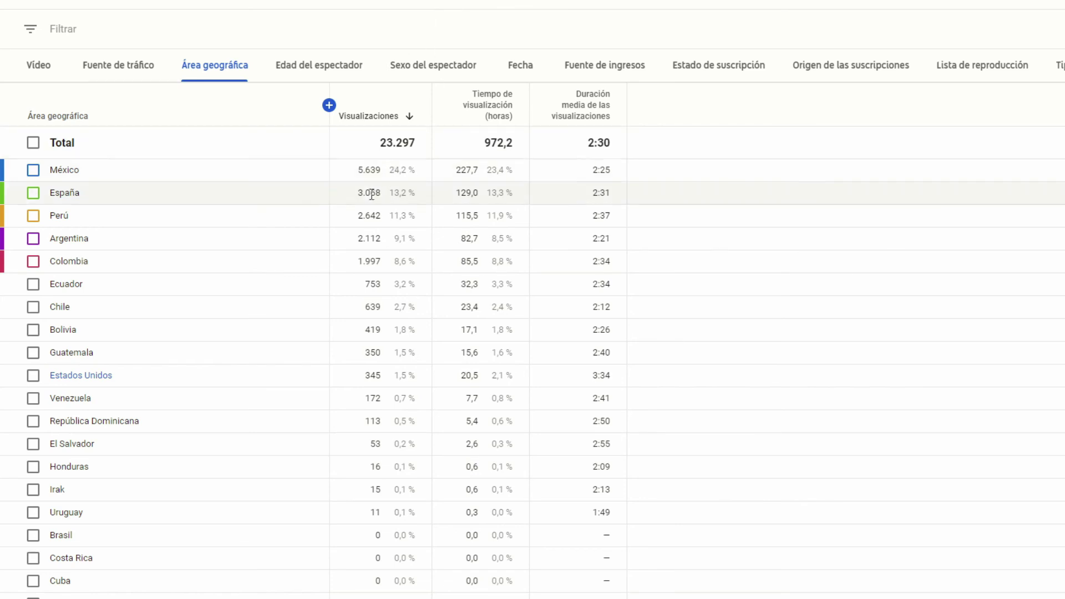
# - In the YouTube Analytics geographic report, select Estados Unidos and add the Tus ingresos estimados metric
pyautogui.click(33, 375)
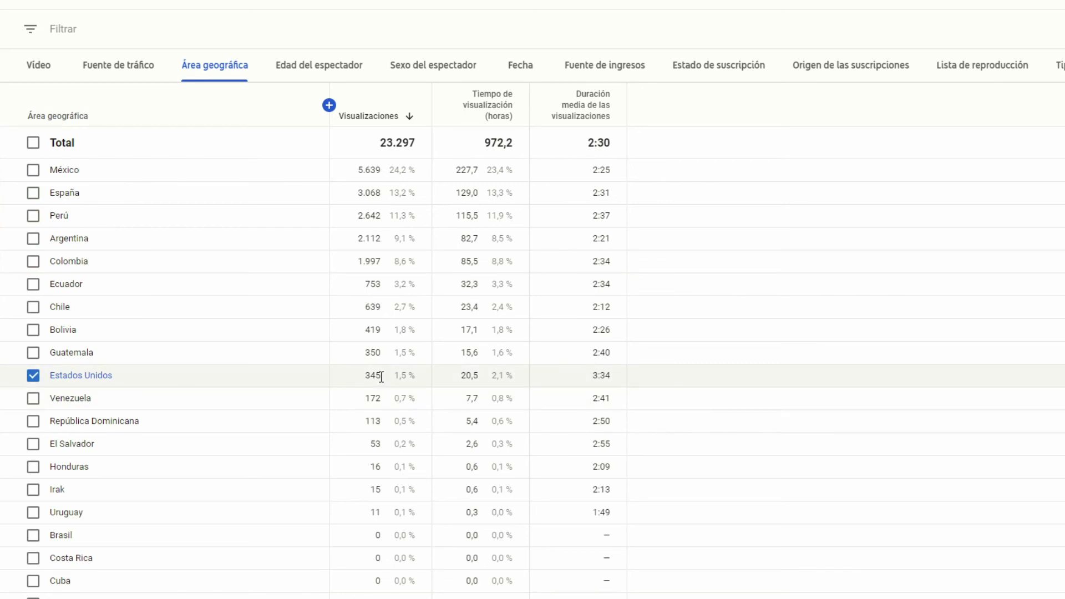
pyautogui.click(329, 105)
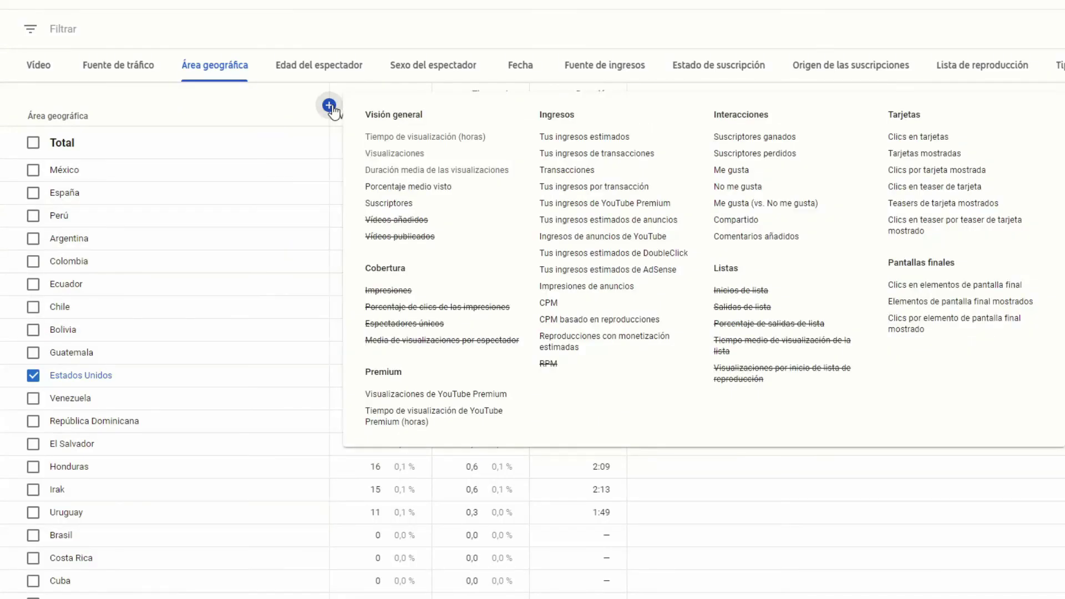
pyautogui.click(615, 136)
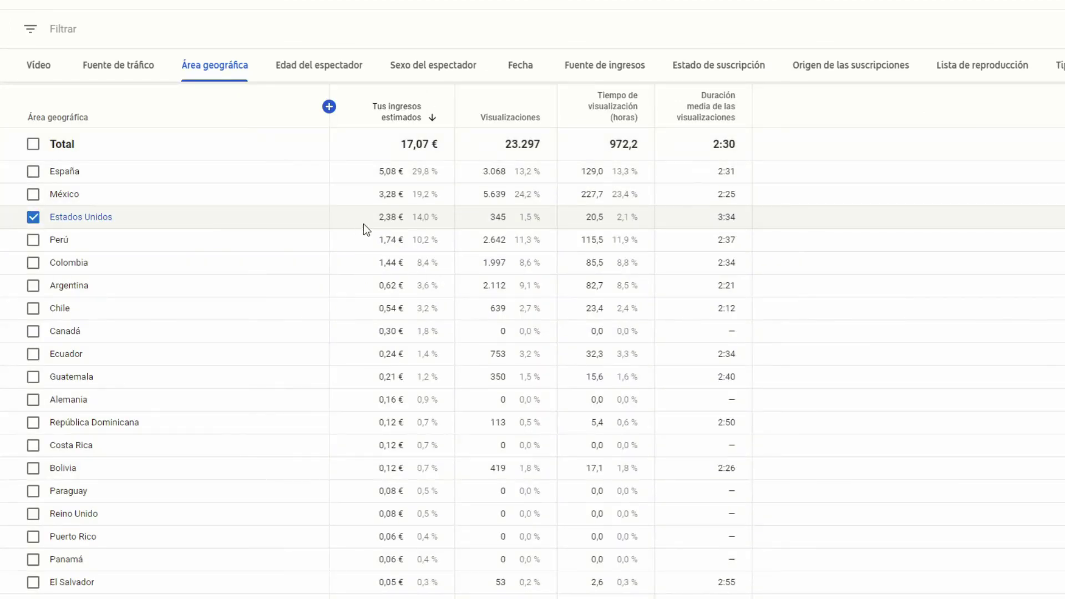